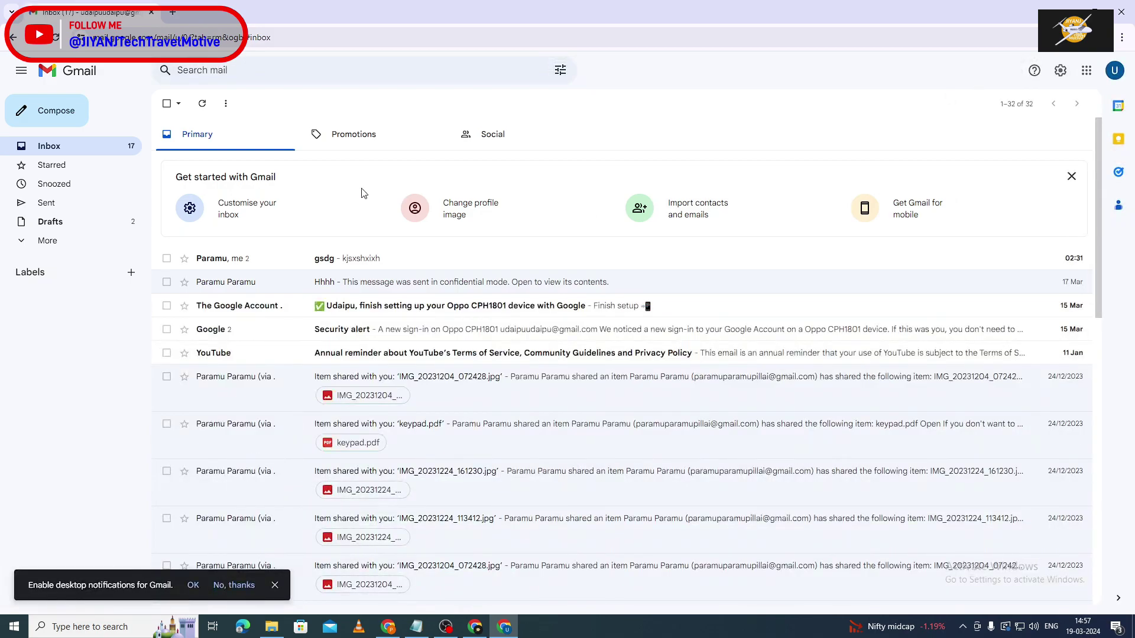
Step: Open the full mail settings and find the Signature section in the general settings
click(52, 112)
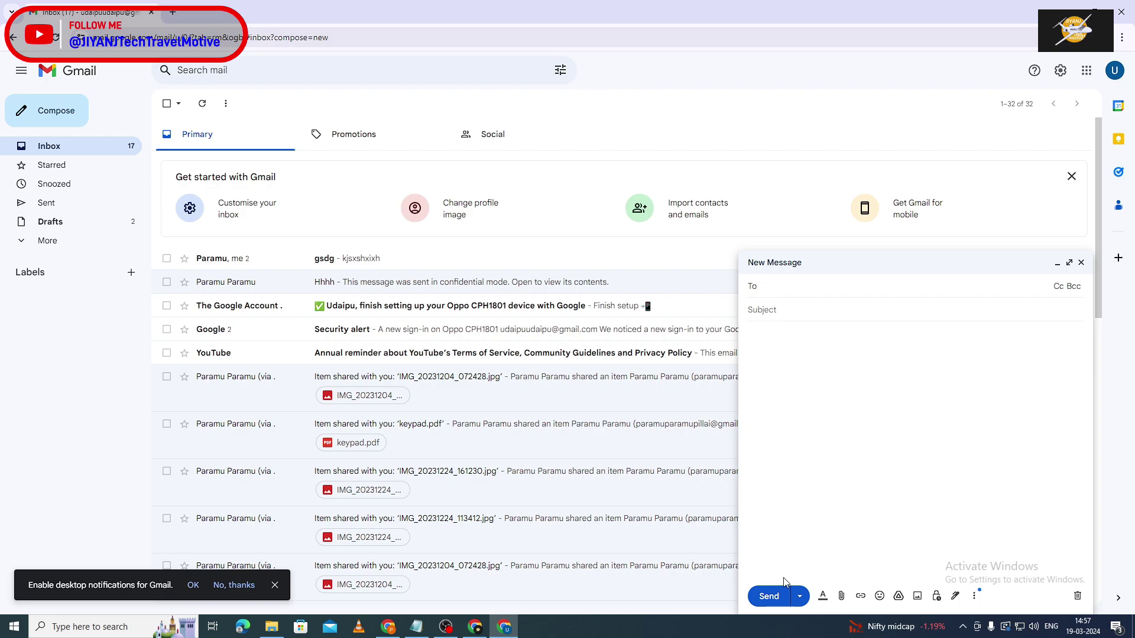
click(1080, 263)
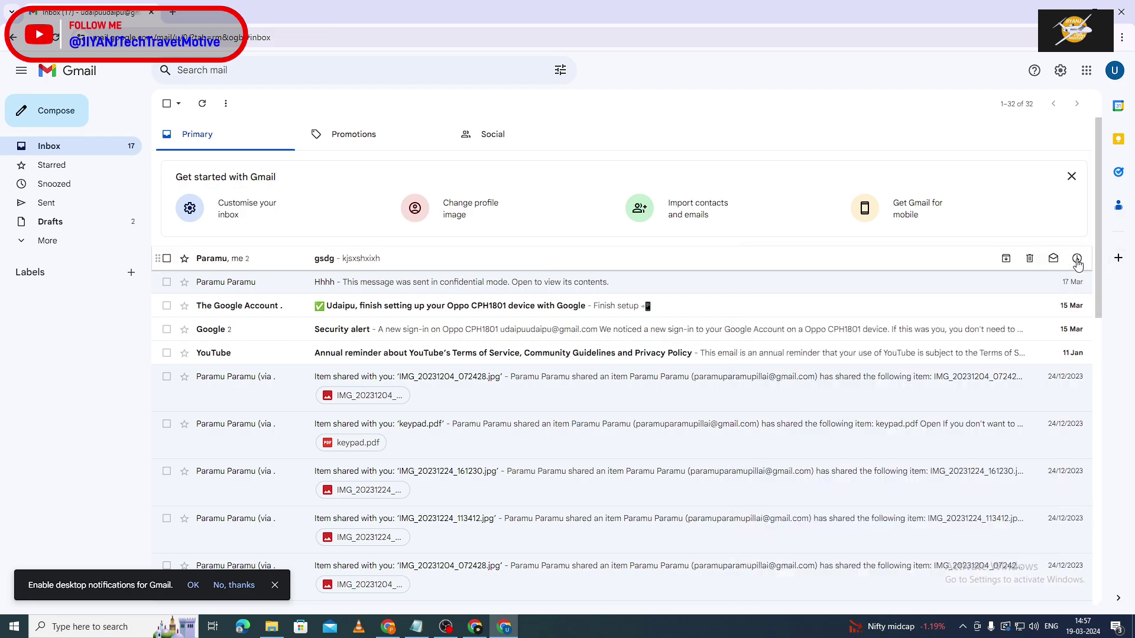
click(1064, 74)
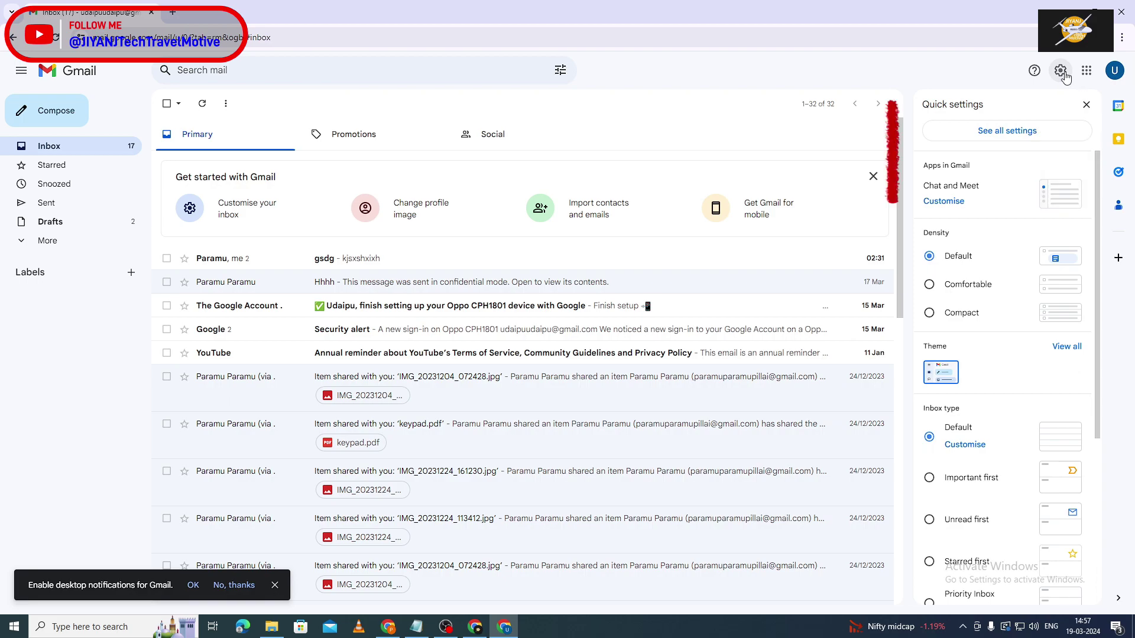
click(1014, 134)
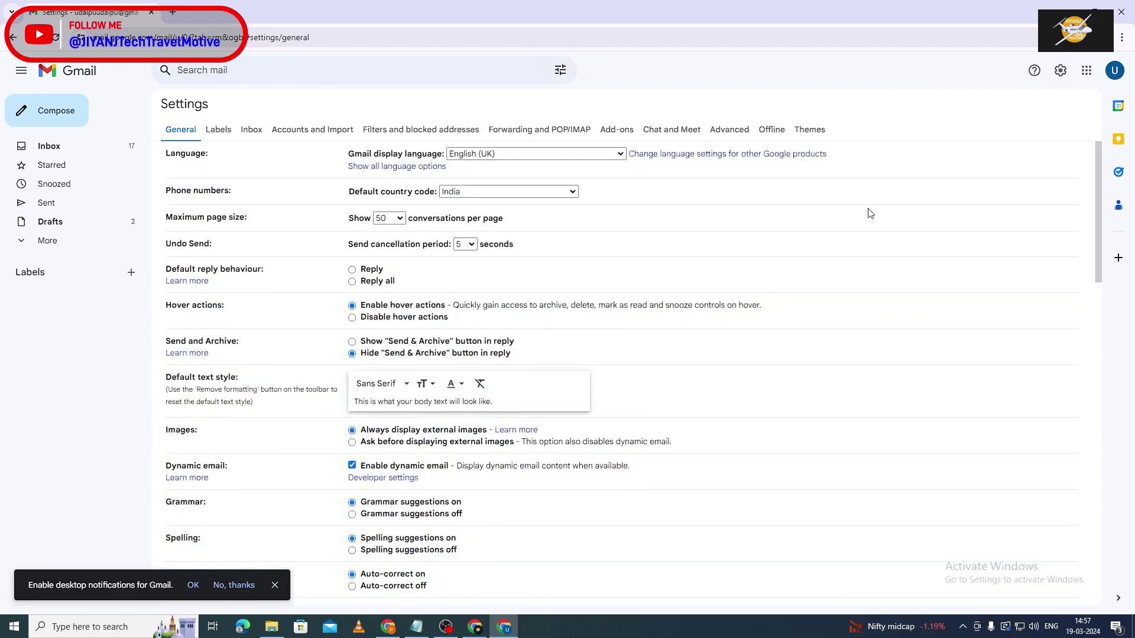
scroll(680, 331, down, 12)
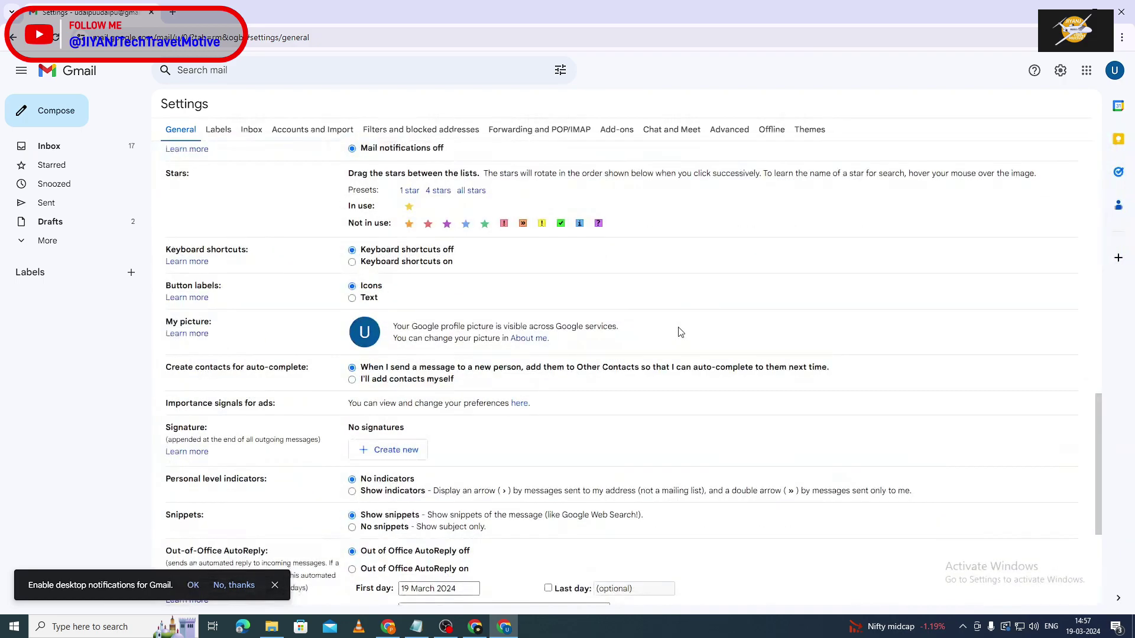
scroll(679, 332, down, 3)
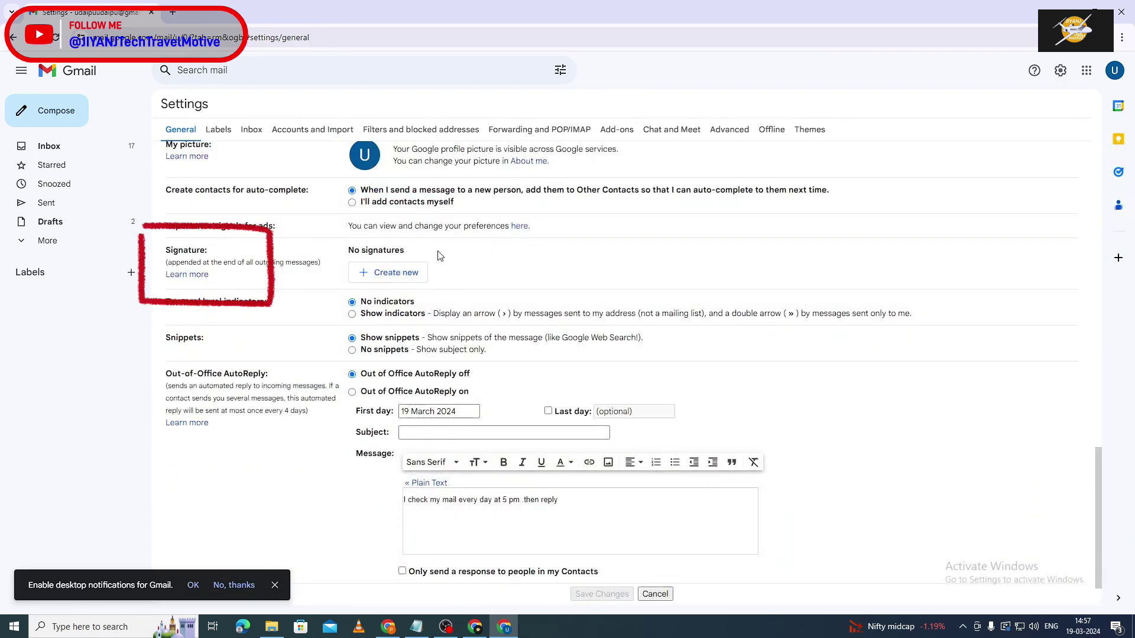
Step: Start a new message, go to signature management from it, and clear the message window away from the Signature section
click(56, 111)
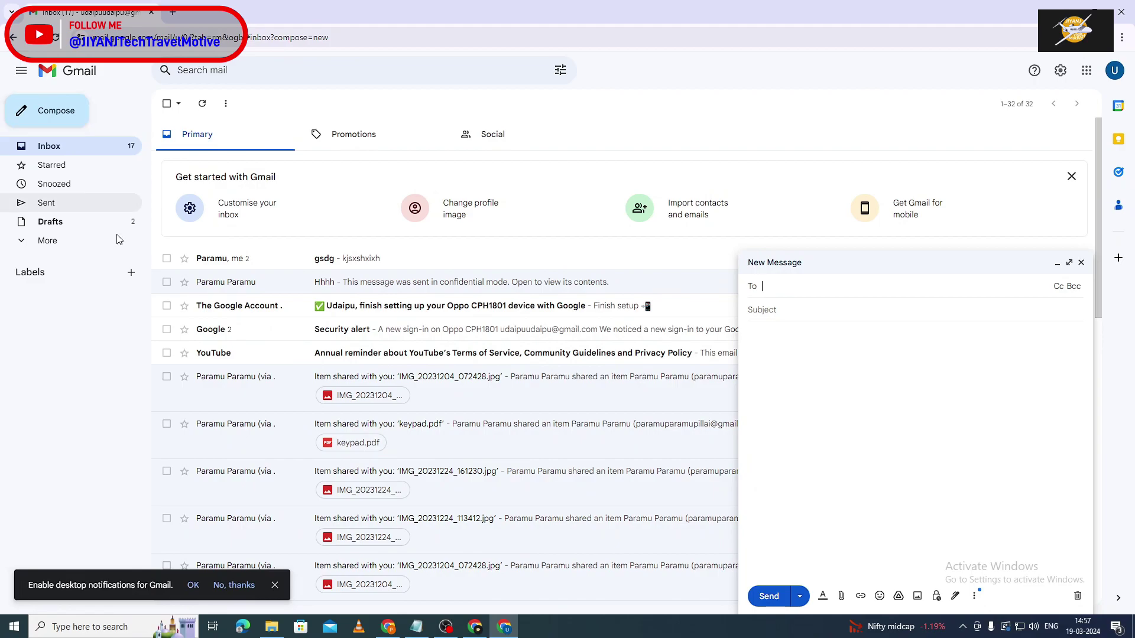
click(954, 596)
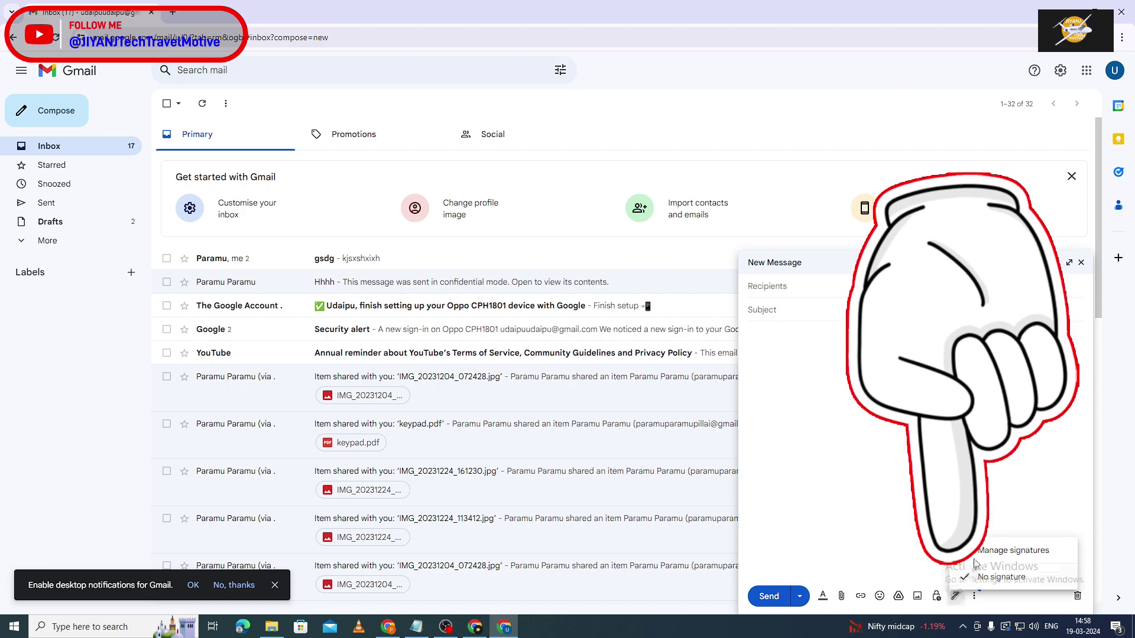
click(997, 549)
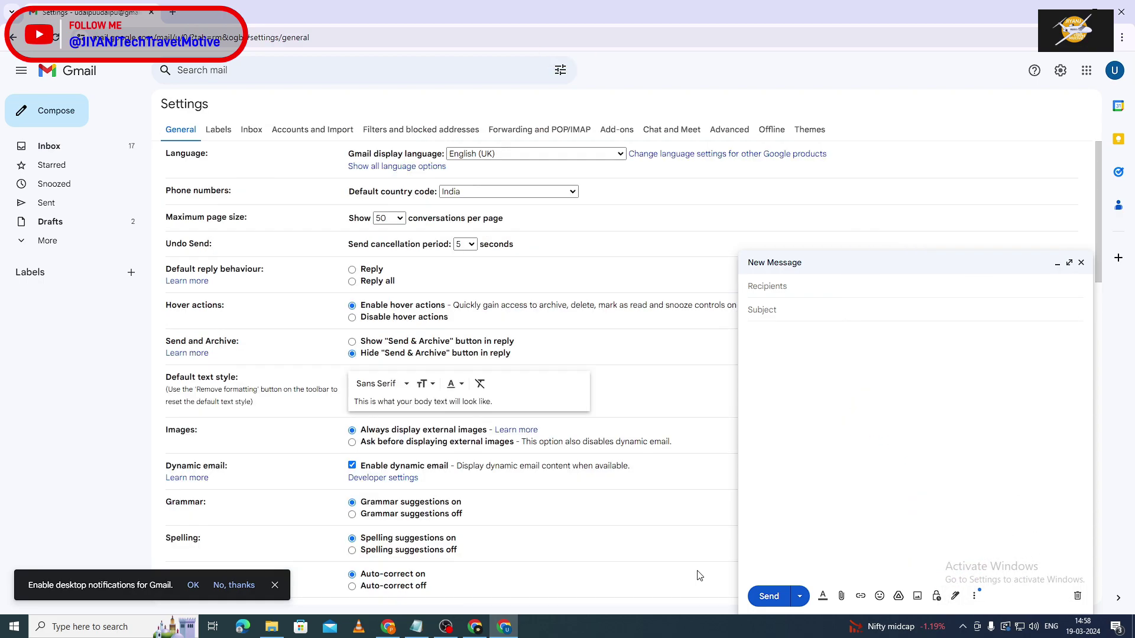
scroll(520, 443, down, 8)
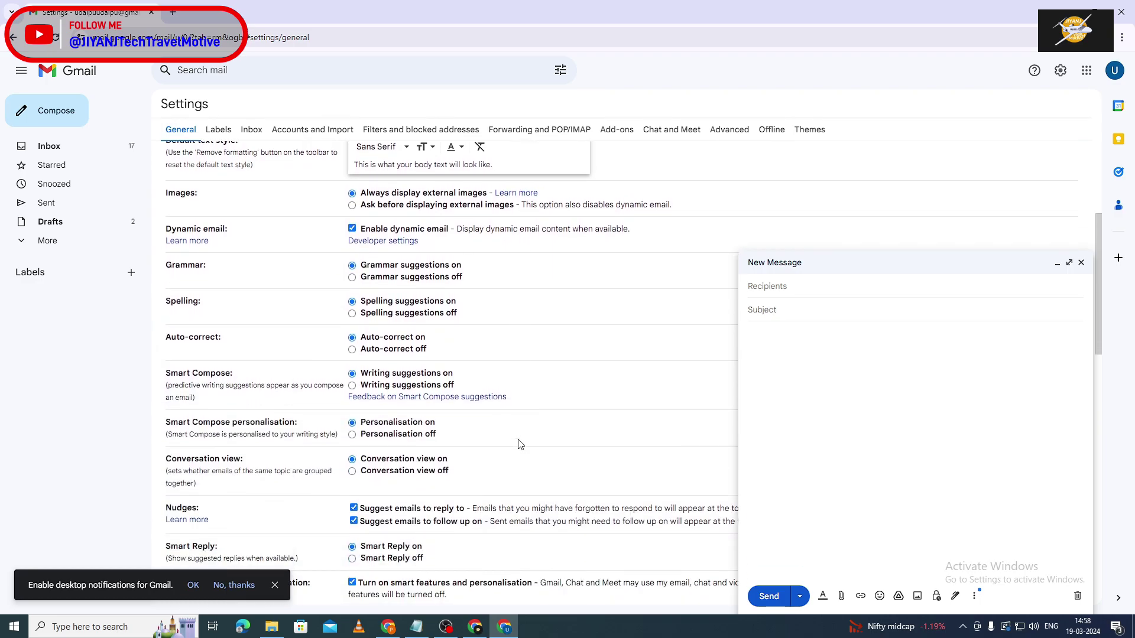
scroll(520, 444, down, 9)
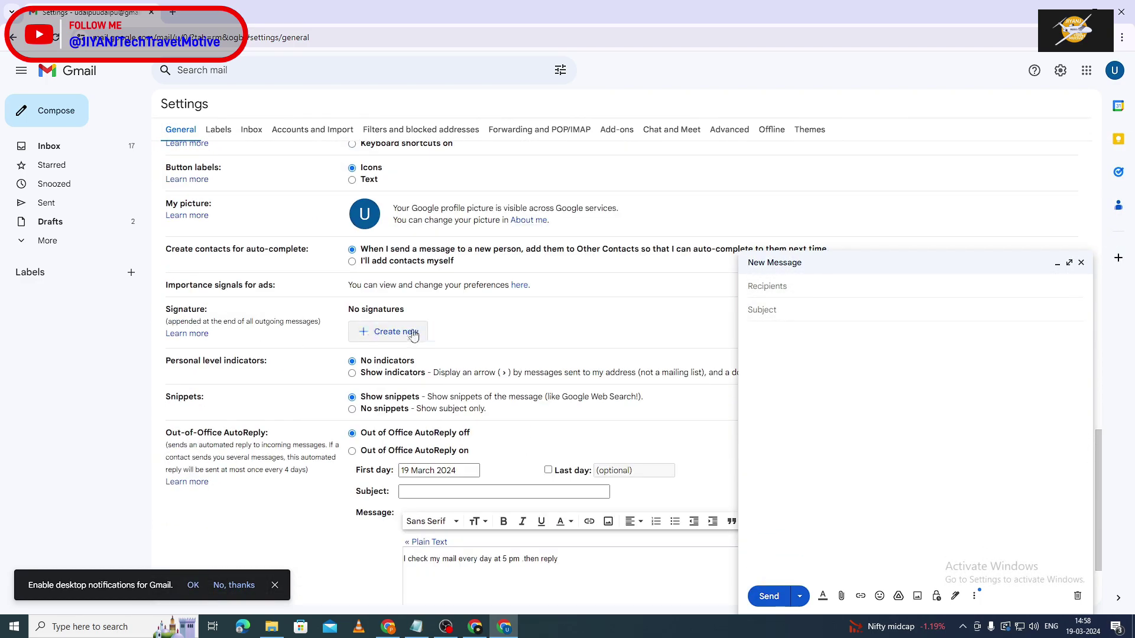
click(1079, 262)
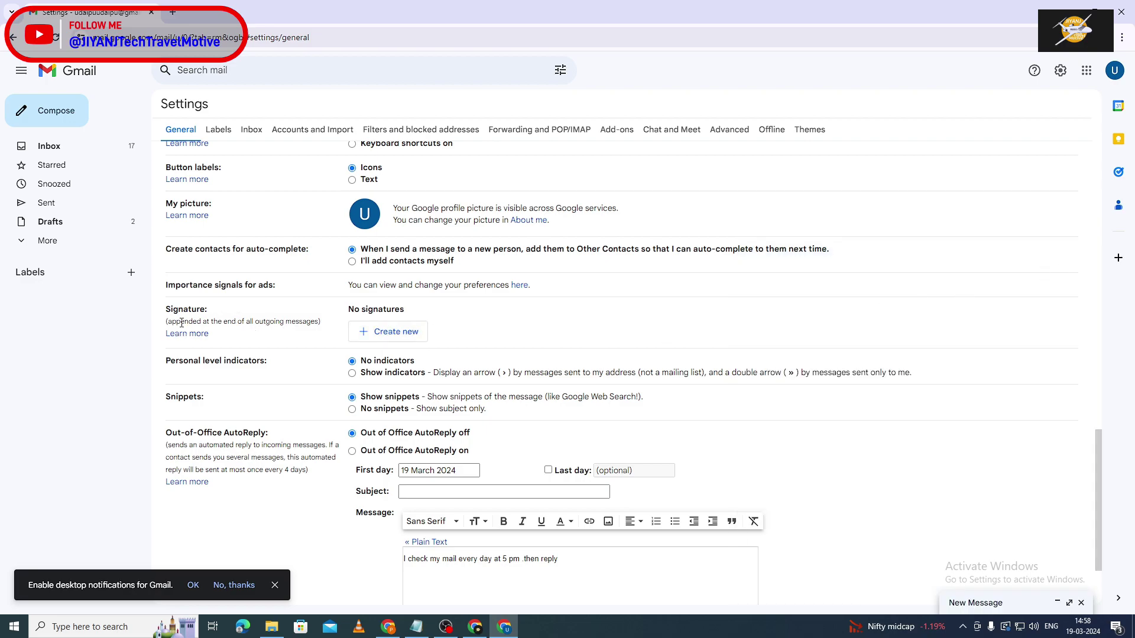
click(372, 334)
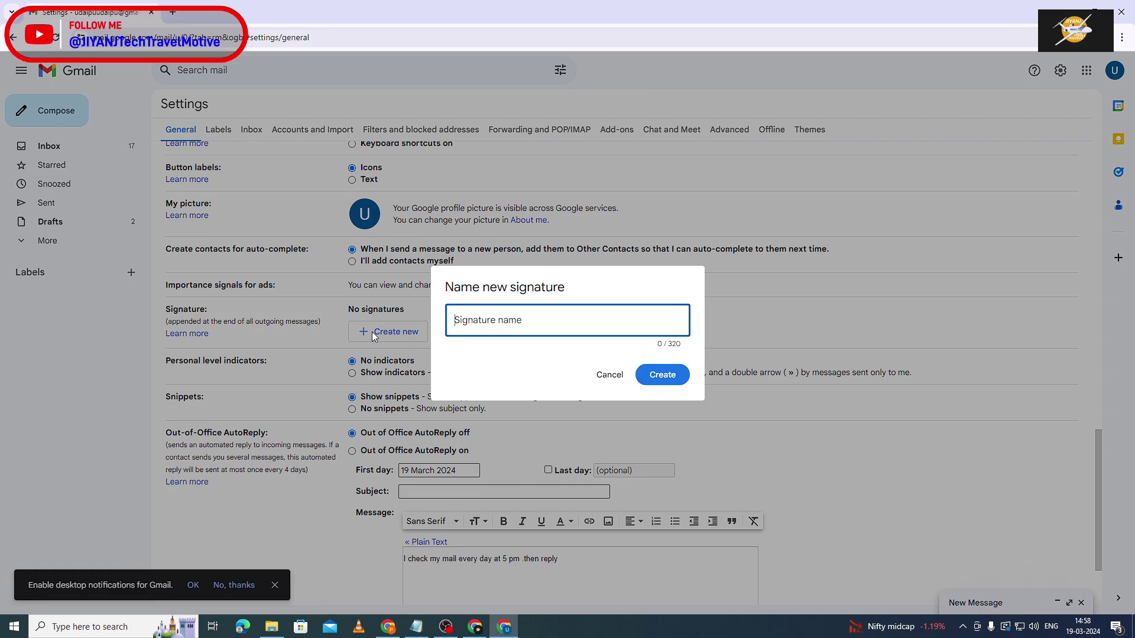
text(JIYANJ)
click(658, 375)
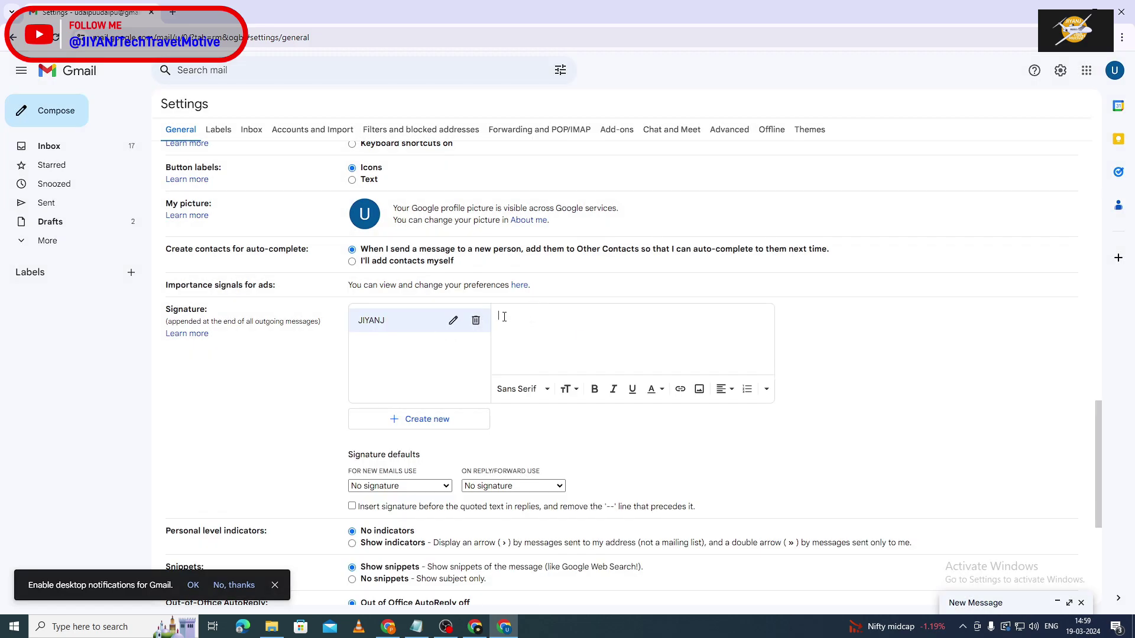
text(pls visit :)
right_click(533, 319)
click(589, 467)
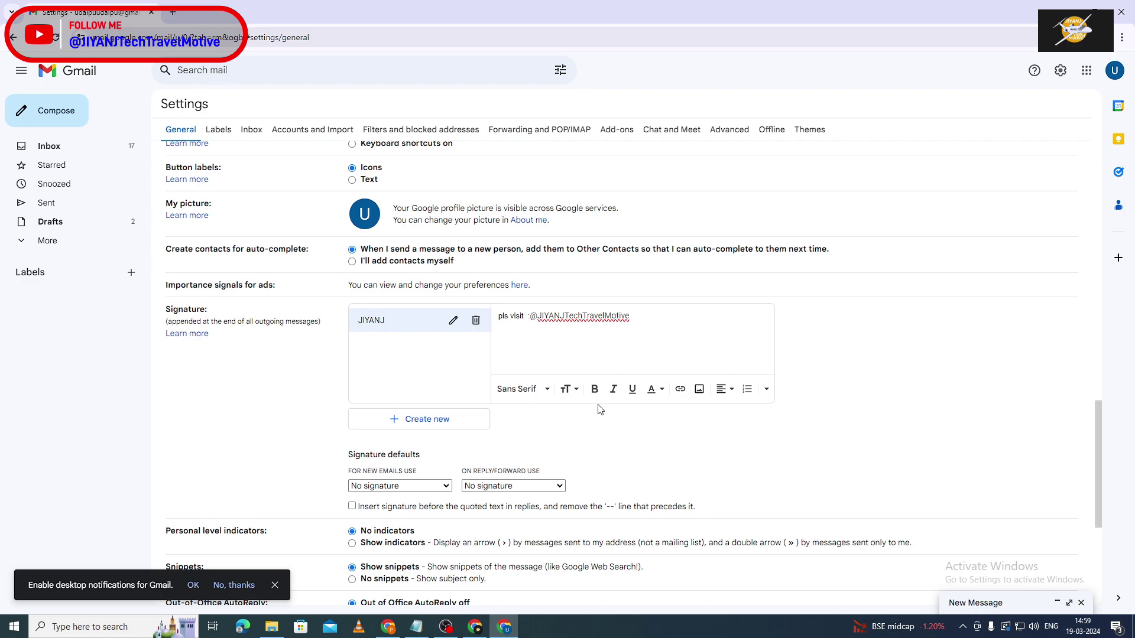
Step: Insert the image logo.jpg from My Drive after the signature text
click(700, 389)
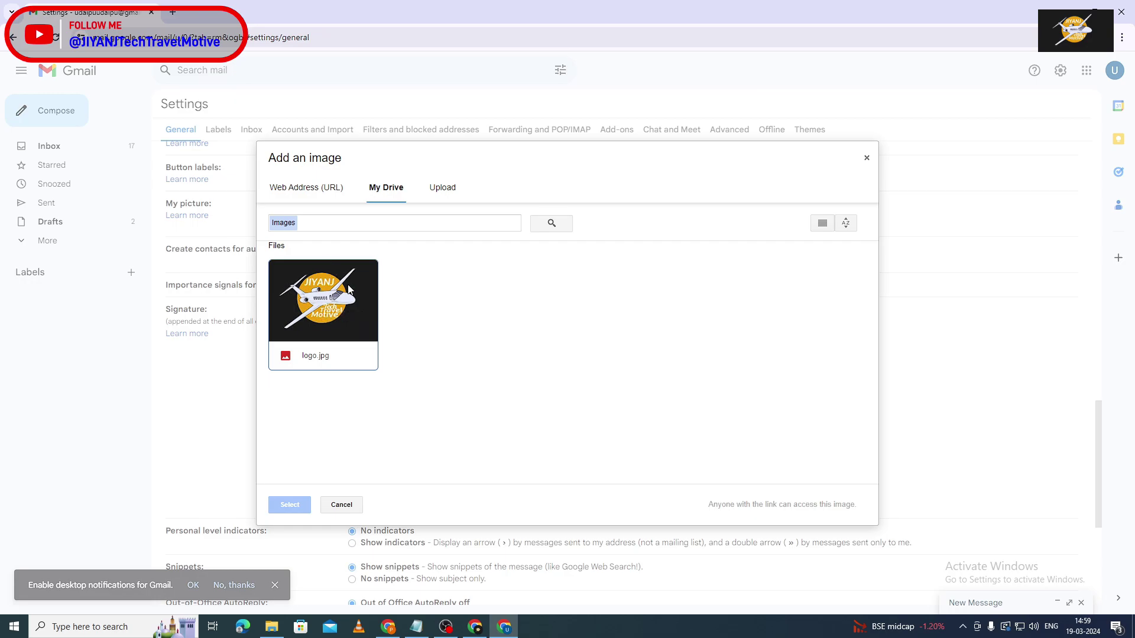
click(445, 191)
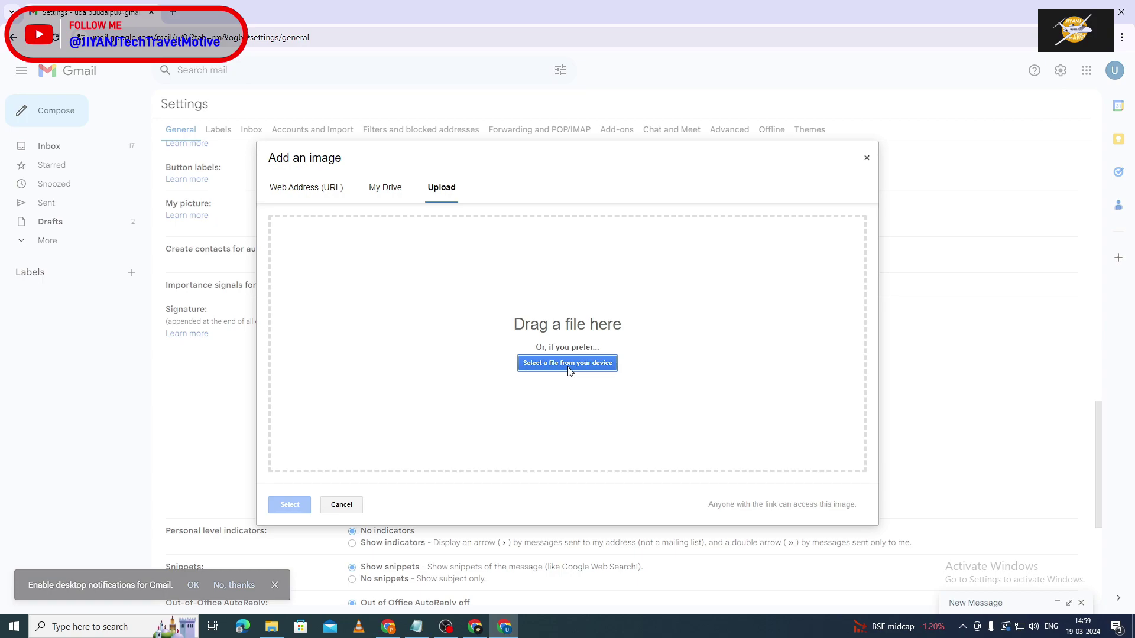
click(386, 187)
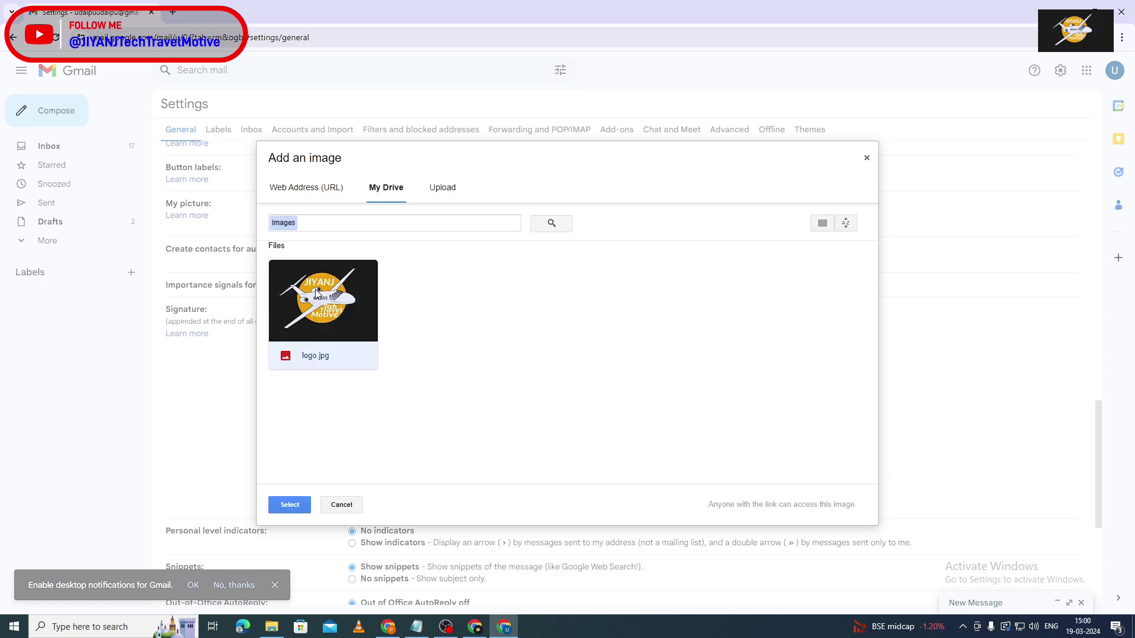
click(286, 505)
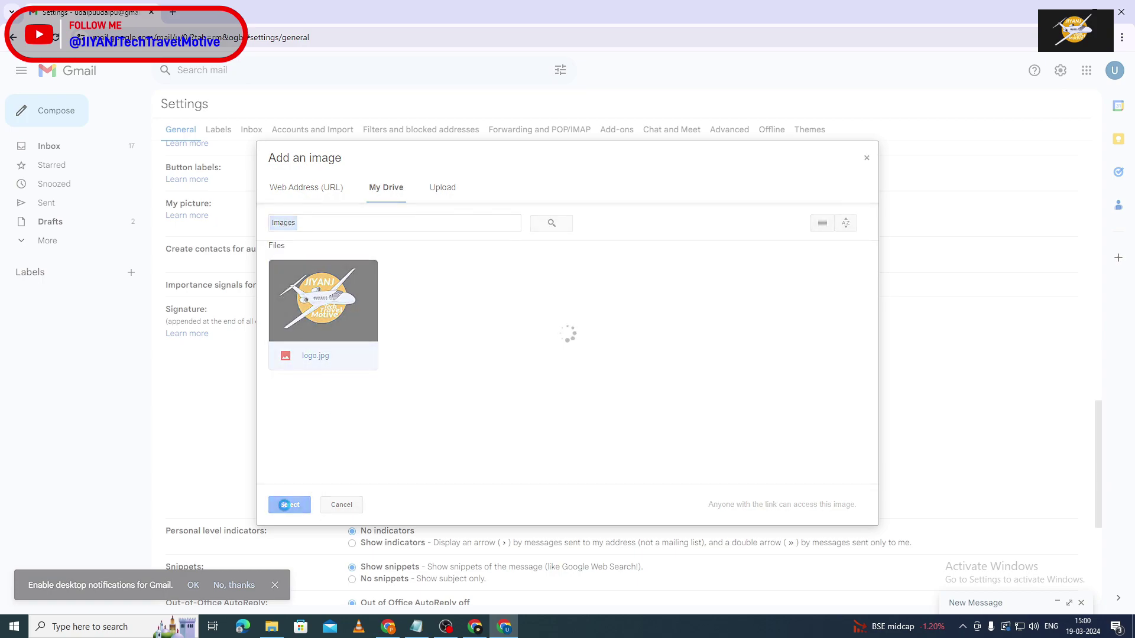
text(@JIYANJTechTravelMotive)
Step: Resize the signature's logo image to Small and place it on its own line below the text
scroll(631, 331, down, 1)
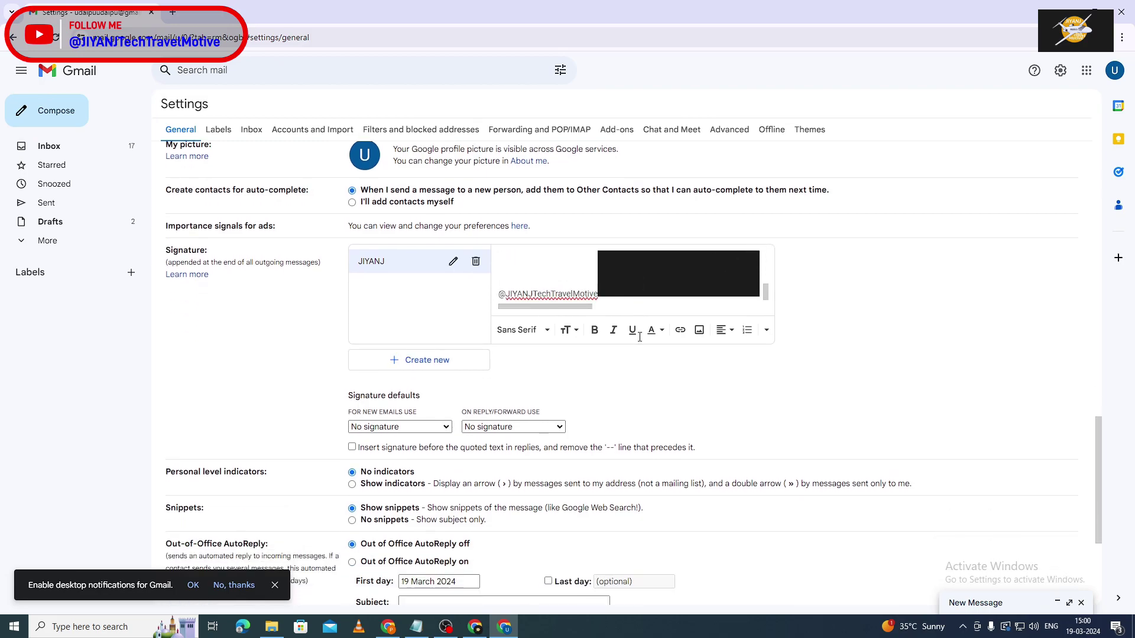
click(610, 295)
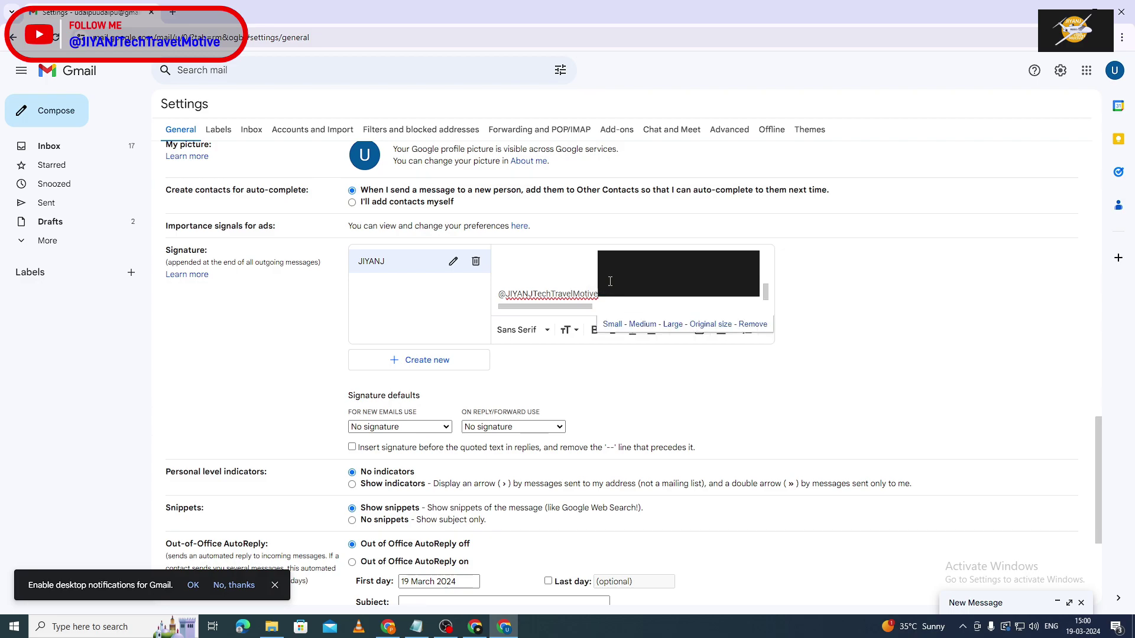
click(609, 326)
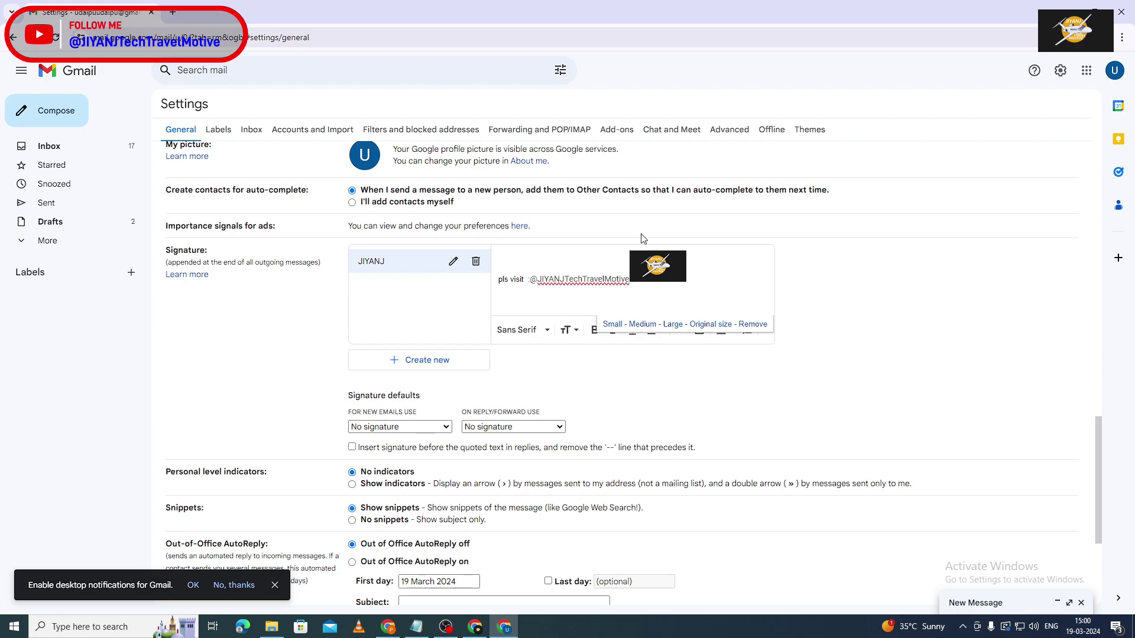
key(Return)
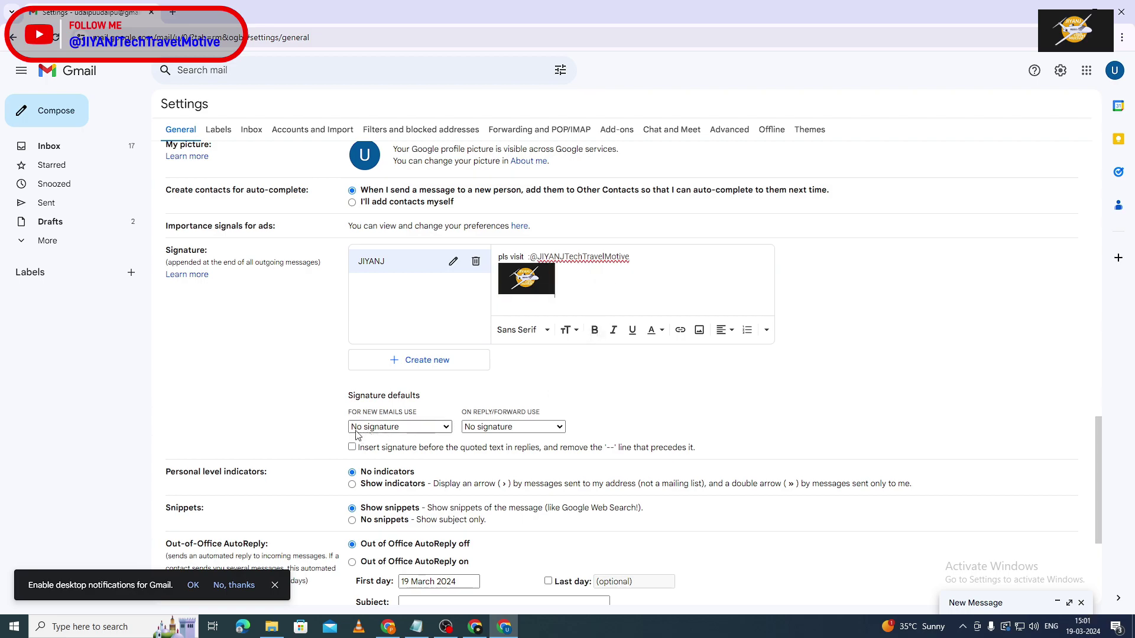
Step: Make JIYANJ the default signature for new emails and save the settings changes
scroll(486, 399, down, 2)
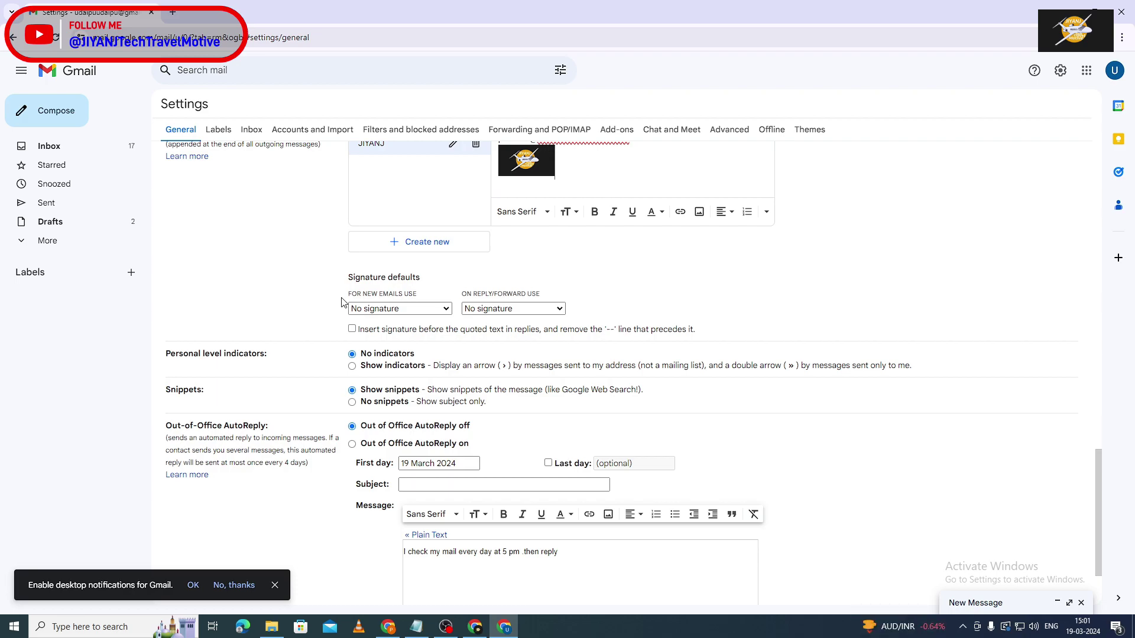
click(445, 309)
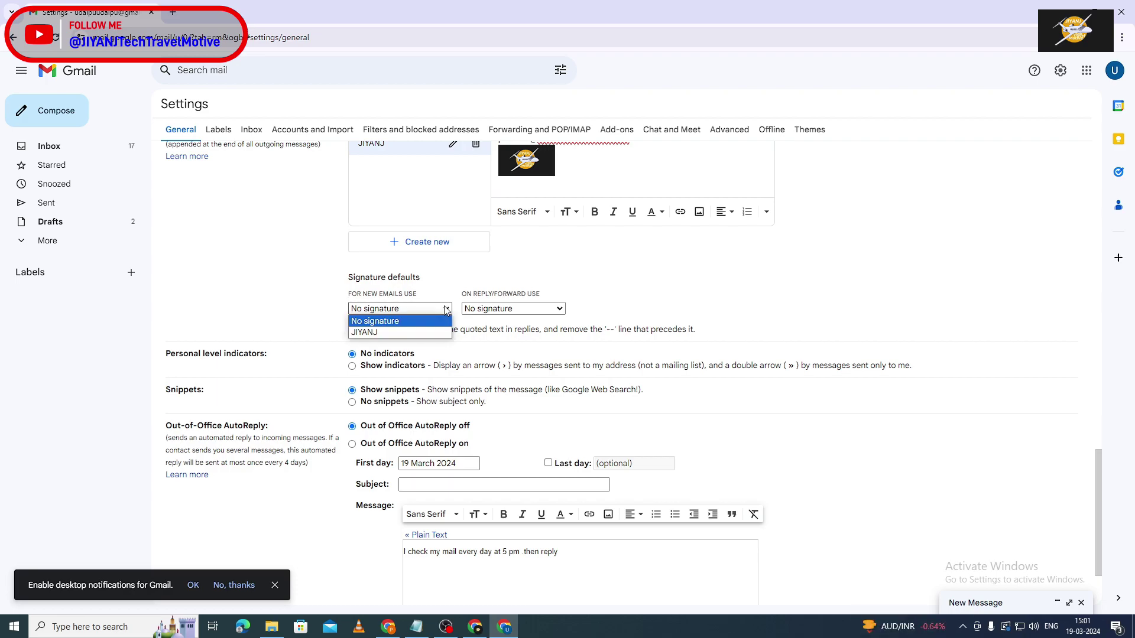
click(376, 333)
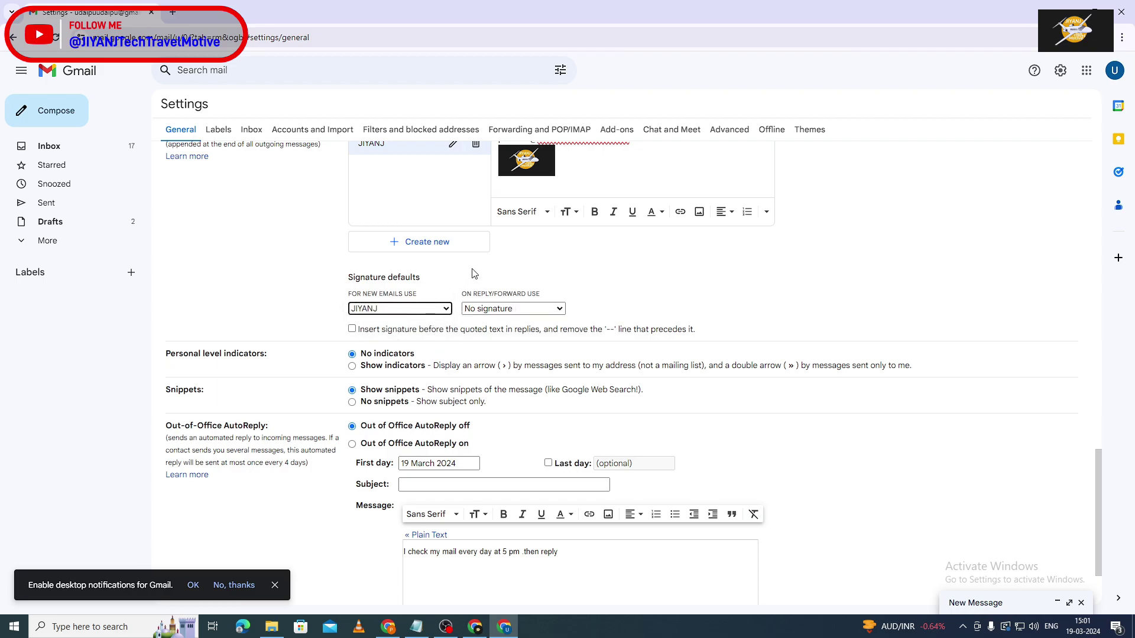
scroll(473, 274, up, 1)
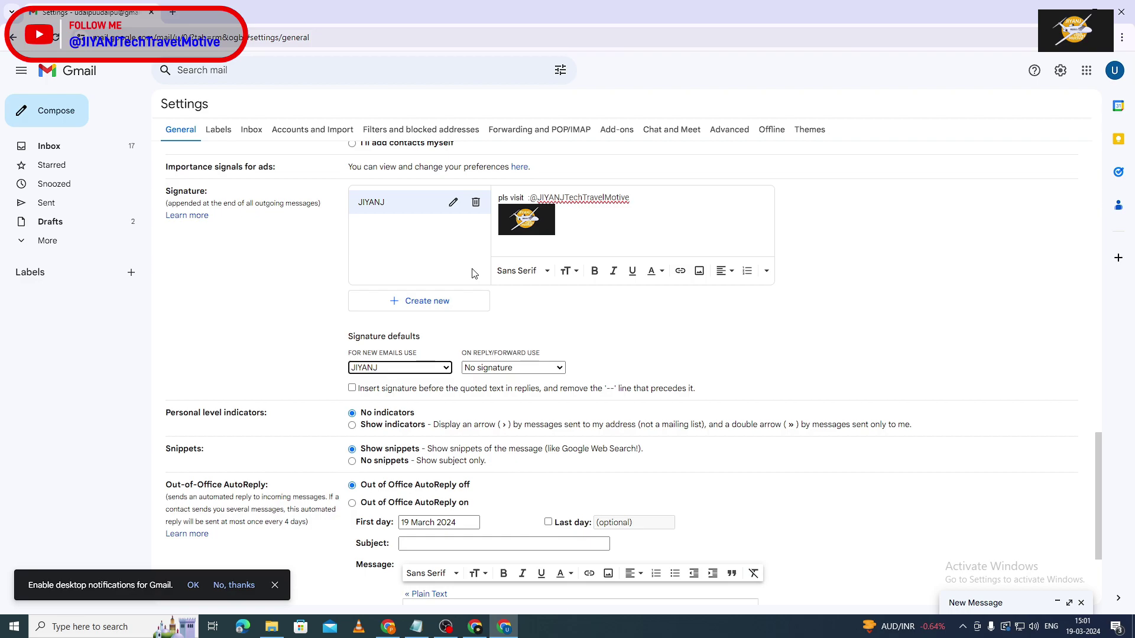
scroll(473, 278, down, 1)
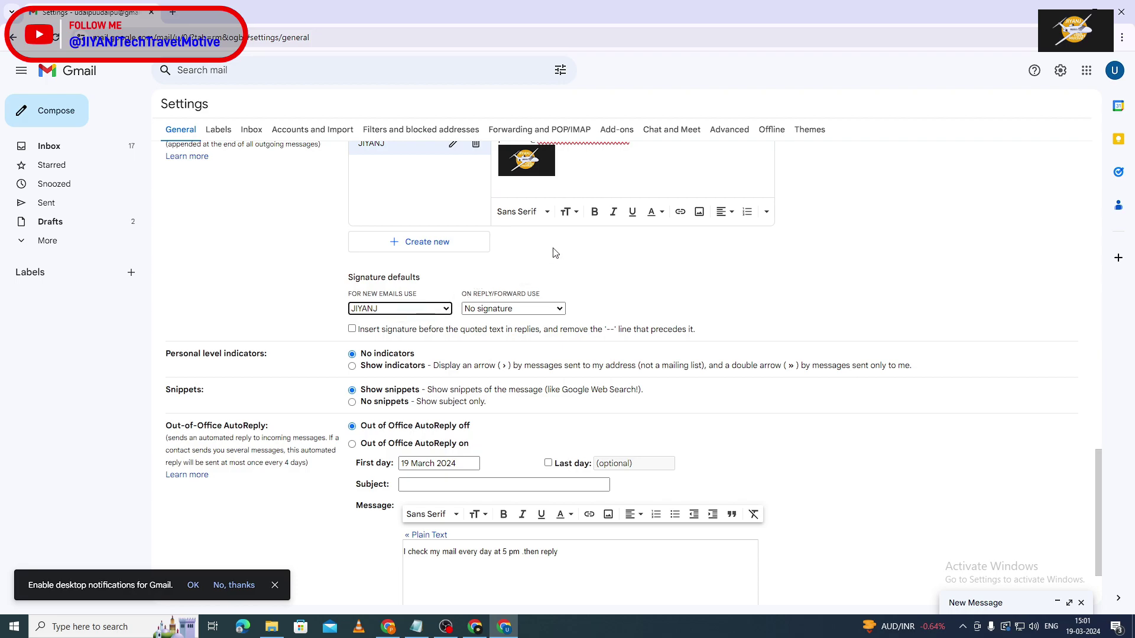
scroll(576, 336, down, 2)
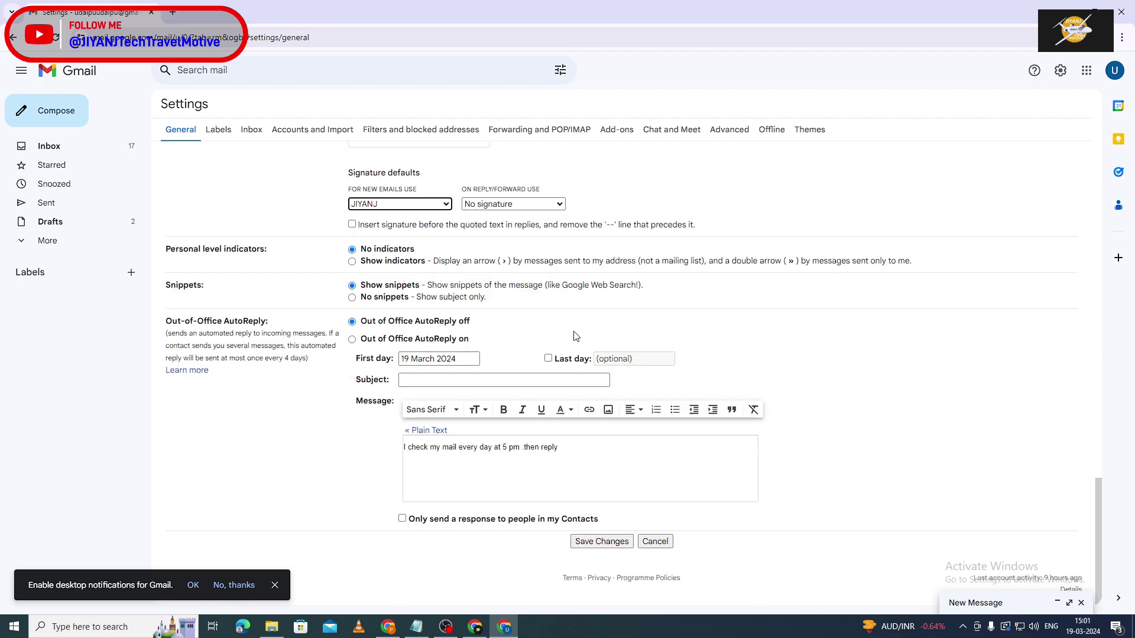
click(595, 542)
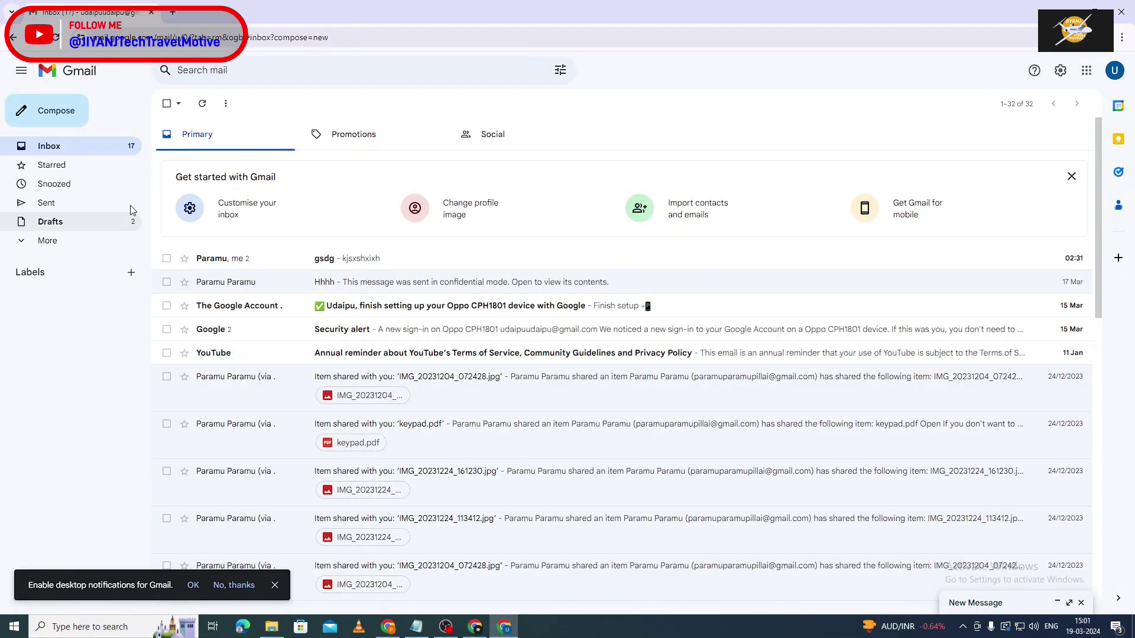
Step: Compose a new message to the recipient's e-mail with subject "youtube" and body "tduhjgjriytukugjyhfjhfjhgfjgjkyutyujhyfjh" above the signature
click(59, 120)
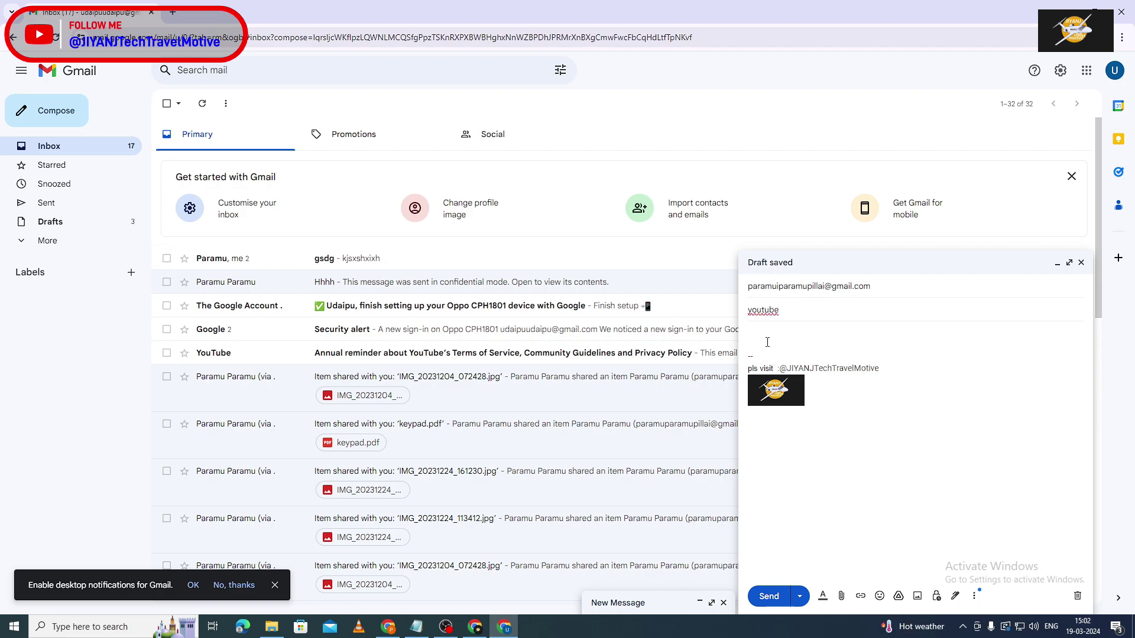
click(767, 342)
text(tduhjgjriytukugjyhfjhfjhgfjgjkyutyujhyfjh)
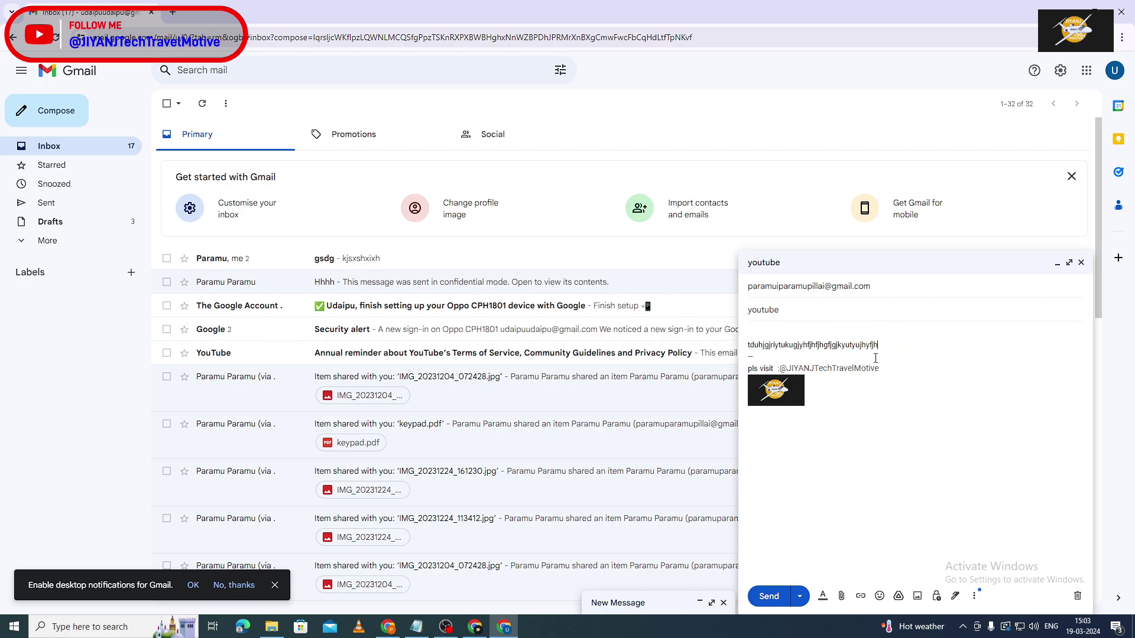
Step: Set the open "youtube" message to use no signature
click(953, 597)
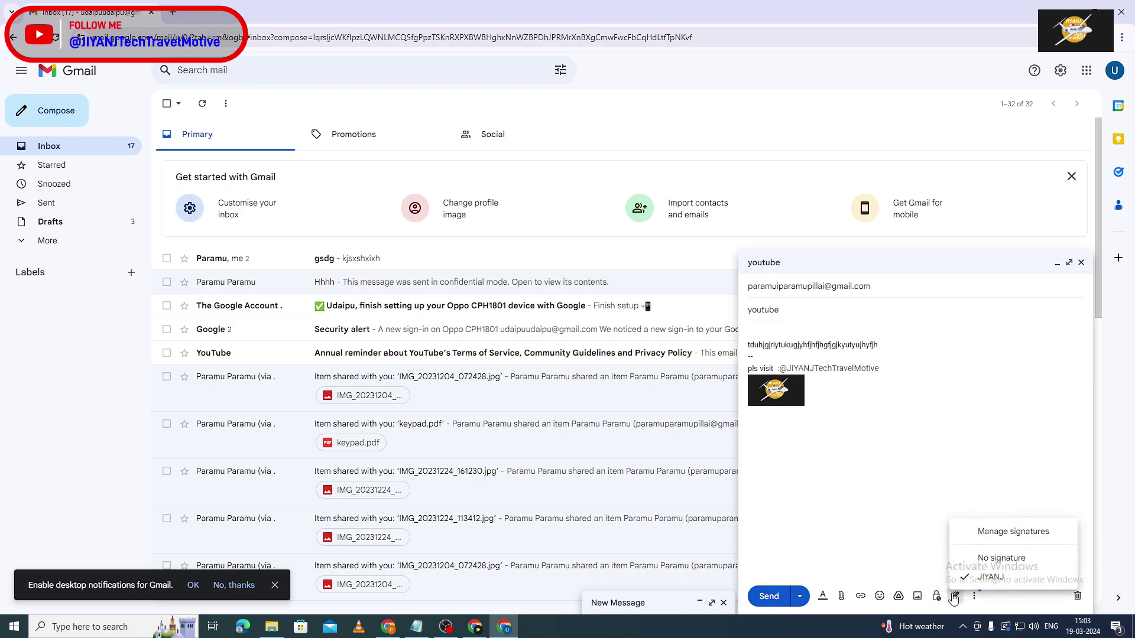
click(986, 558)
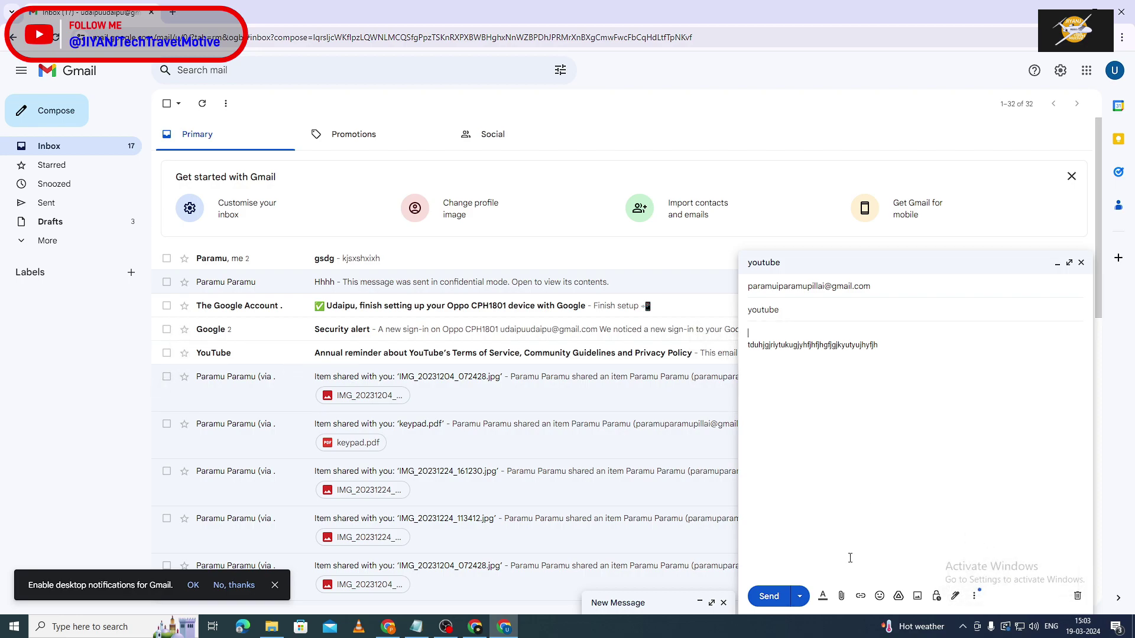
Step: Apply the JIYANJ signature to the "youtube" message and send it
click(955, 597)
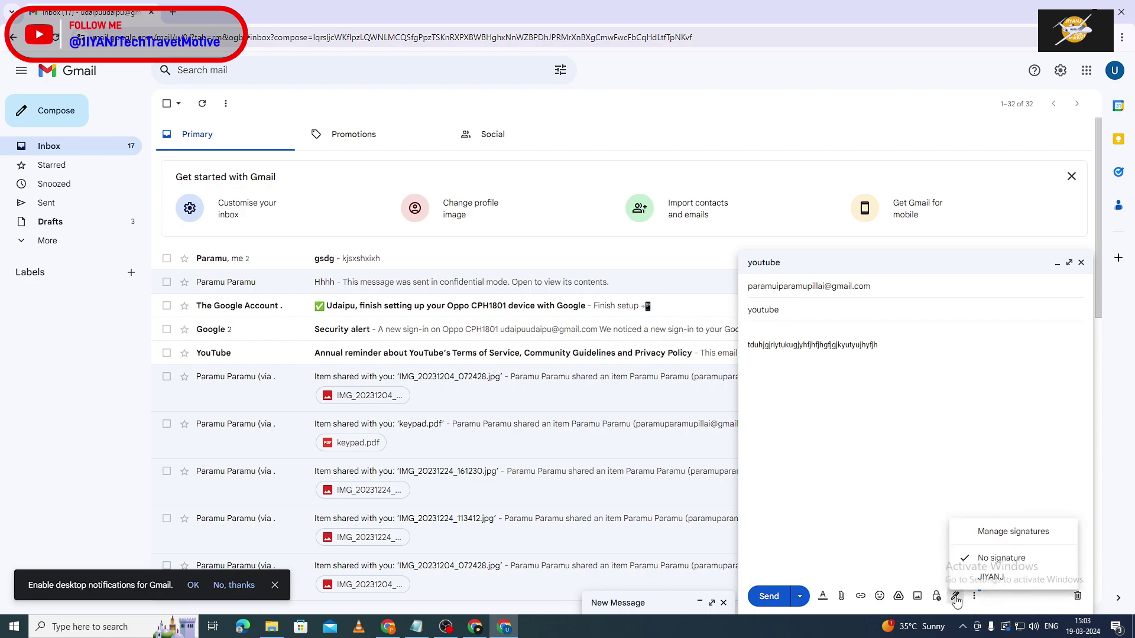
click(983, 578)
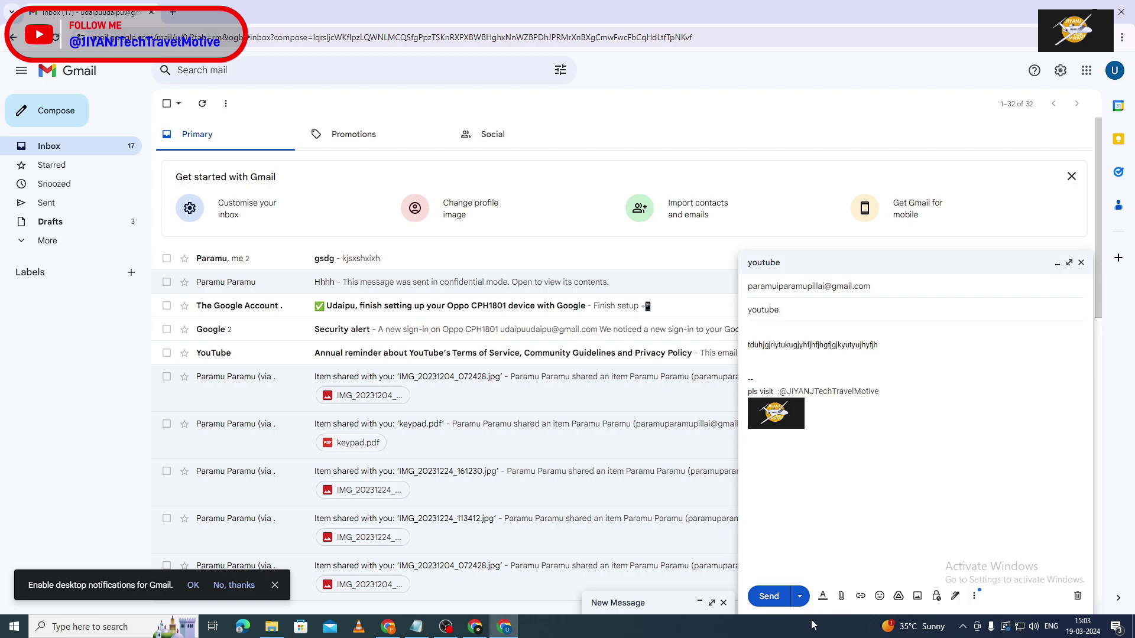
click(770, 597)
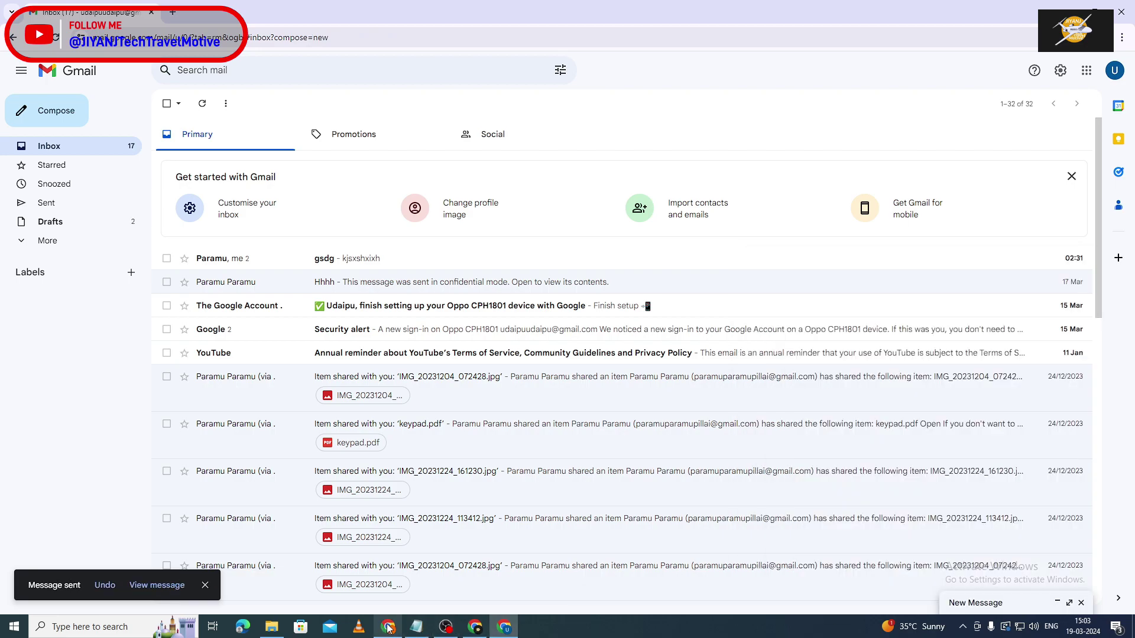
Step: Switch to the recipient's Gmail window and examine the signature in the two newest received messages without a subject, one after the other
click(370, 590)
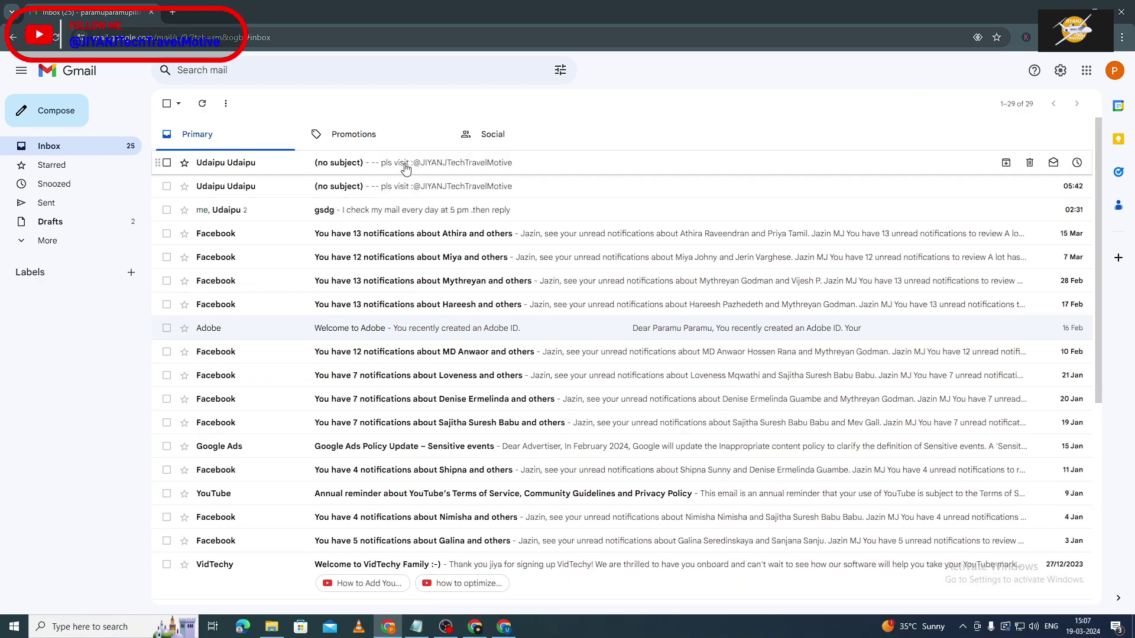
click(404, 166)
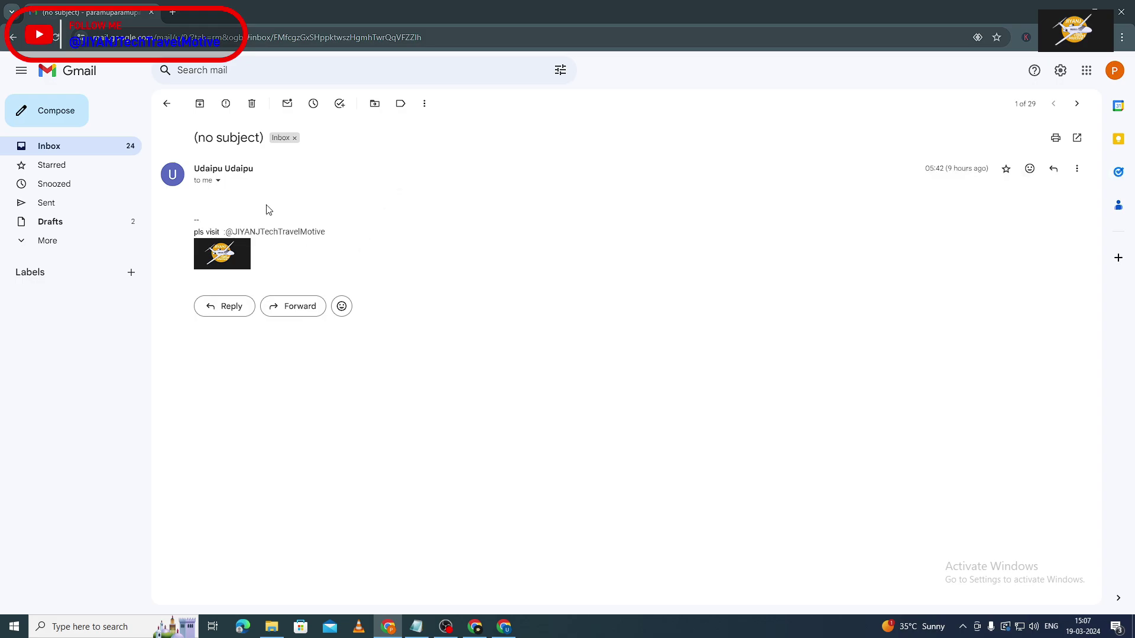
click(175, 102)
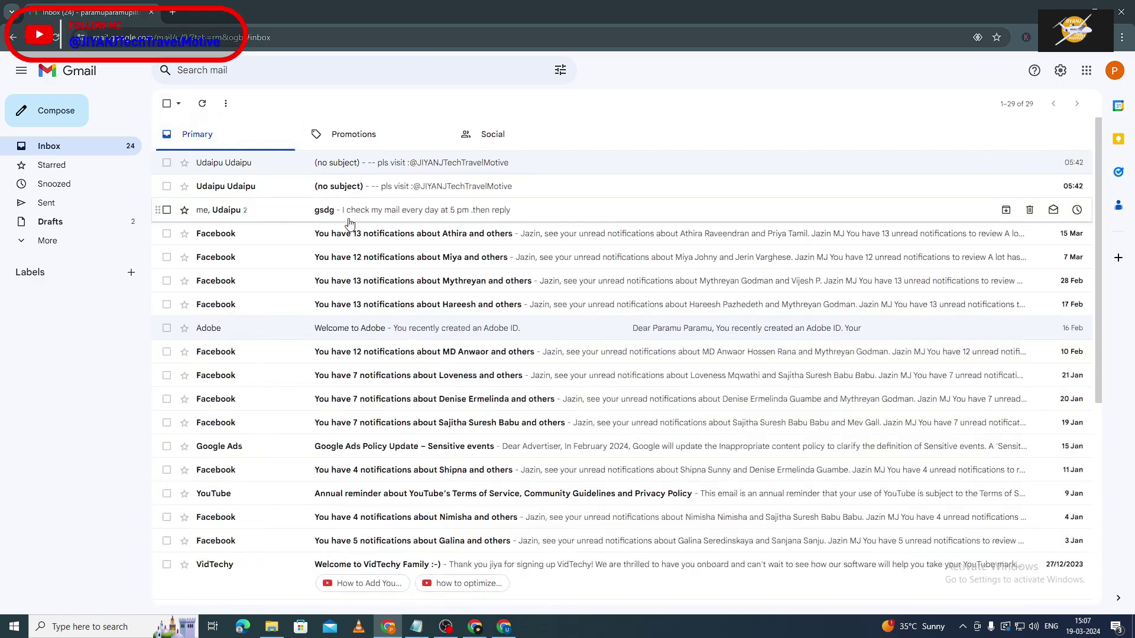
click(356, 189)
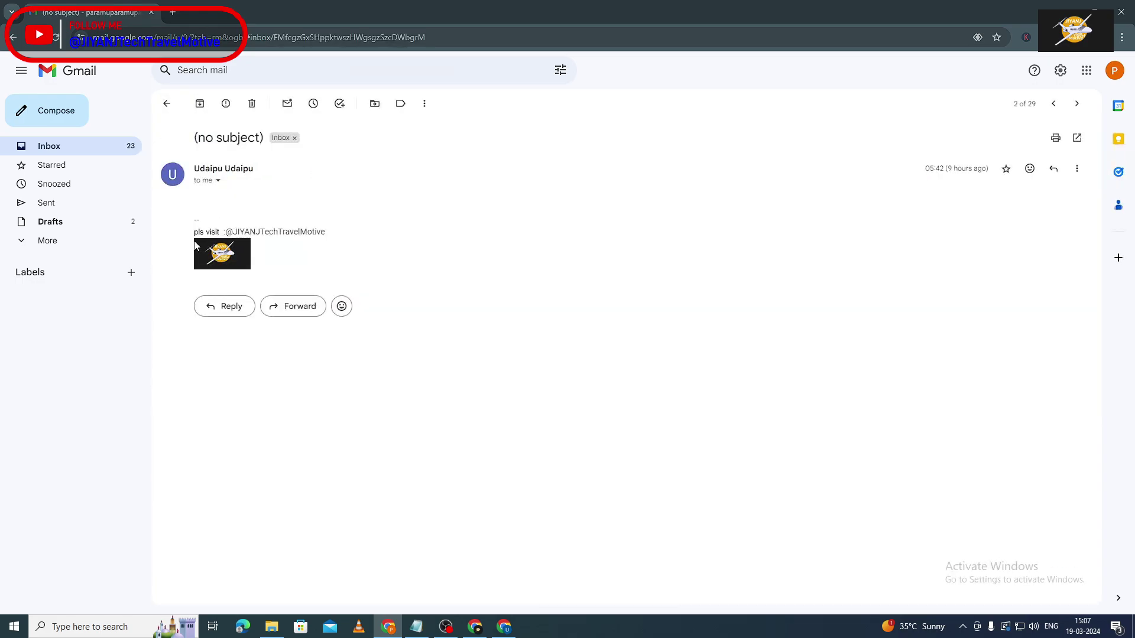